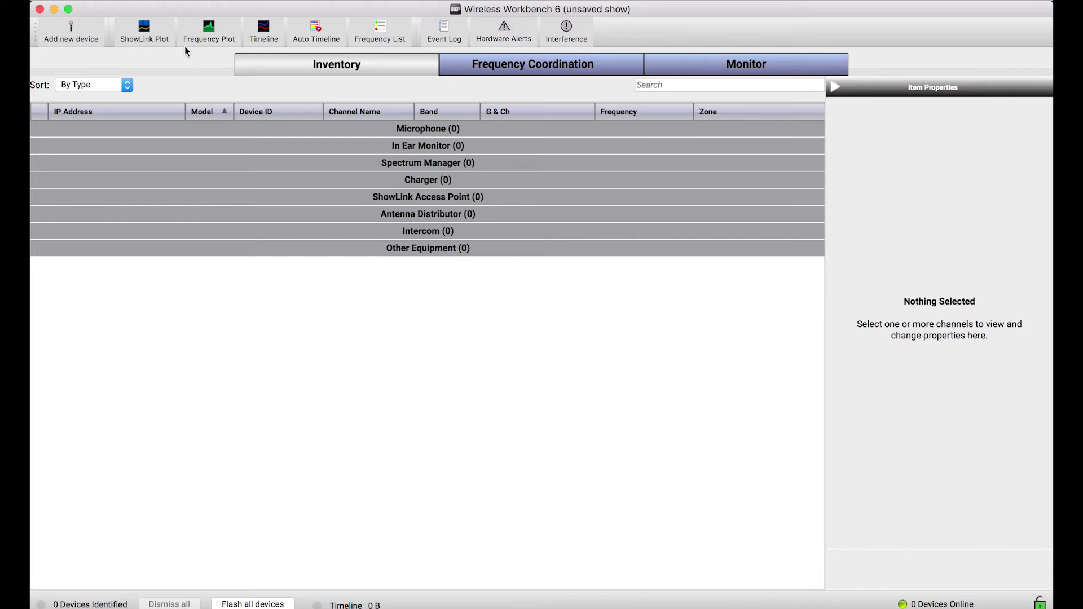
- Open the network preferences and check which network interface is selected and the options for managing remote devices
click(136, 1)
click(133, 33)
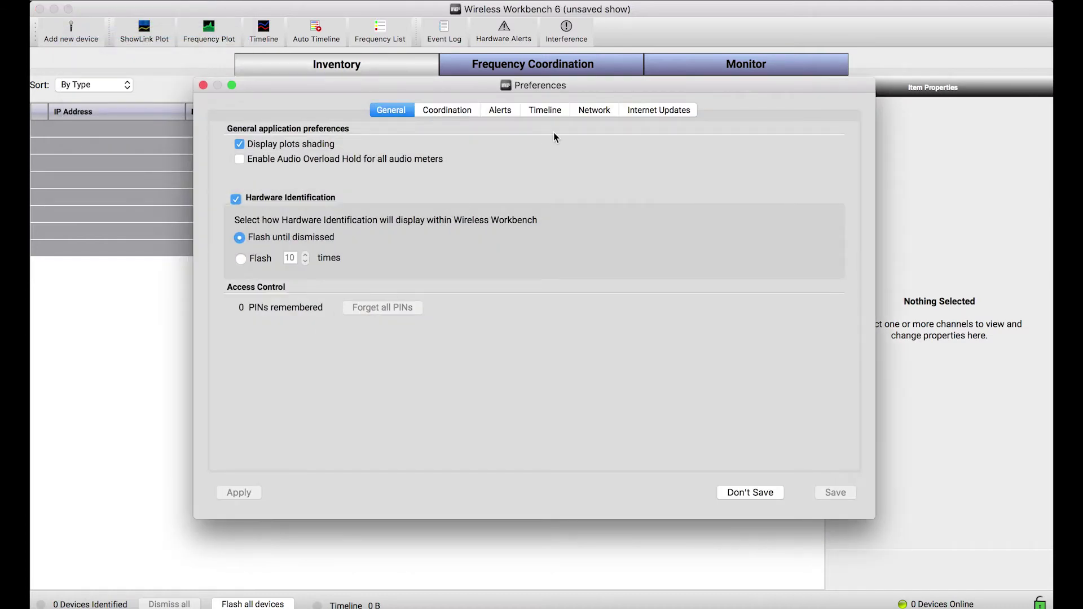
click(593, 111)
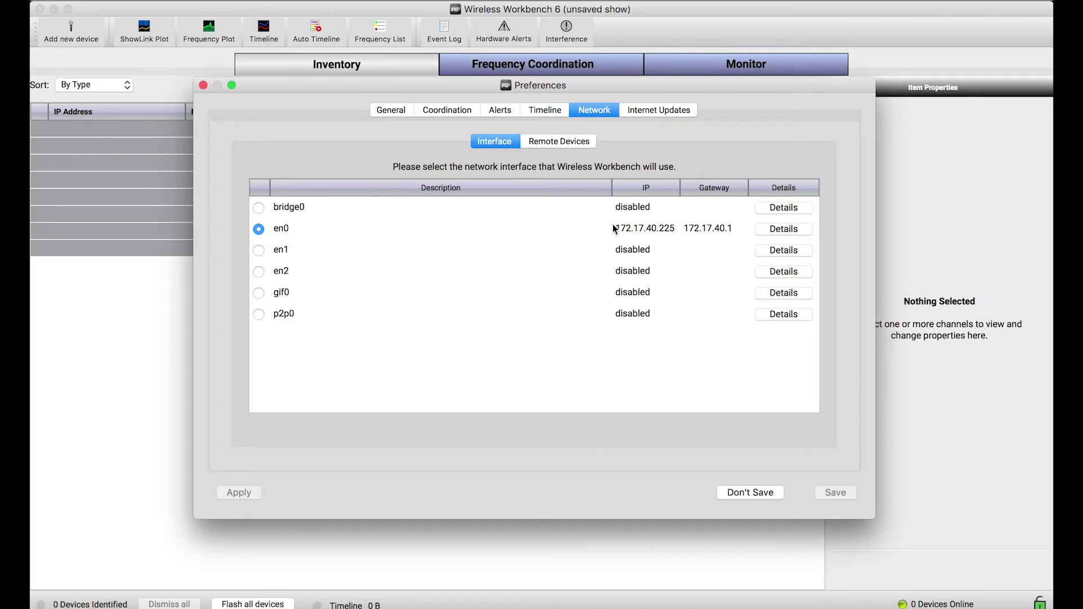
click(555, 142)
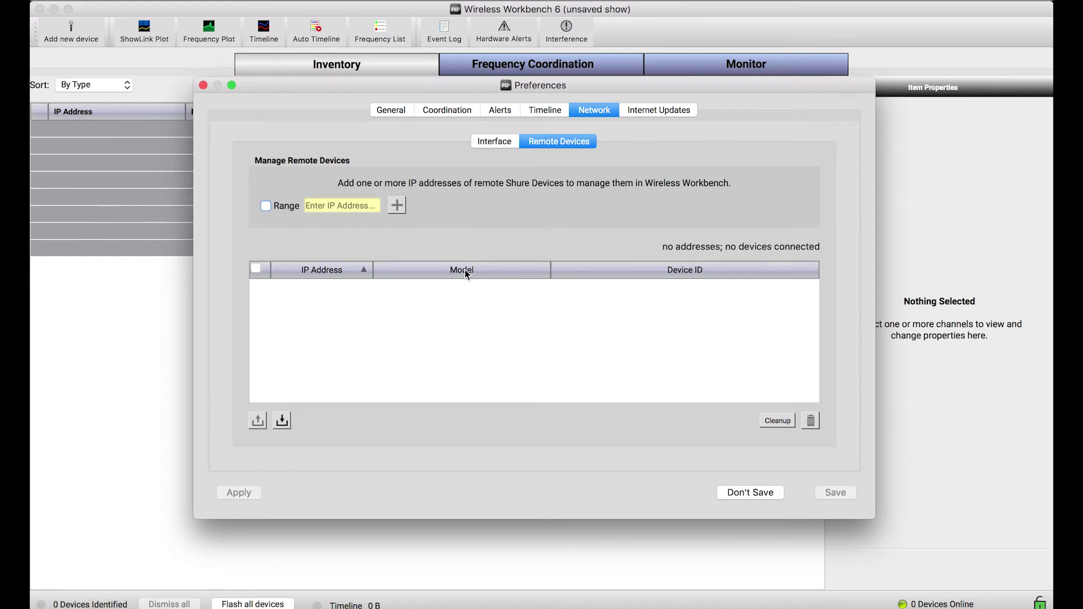
click(499, 142)
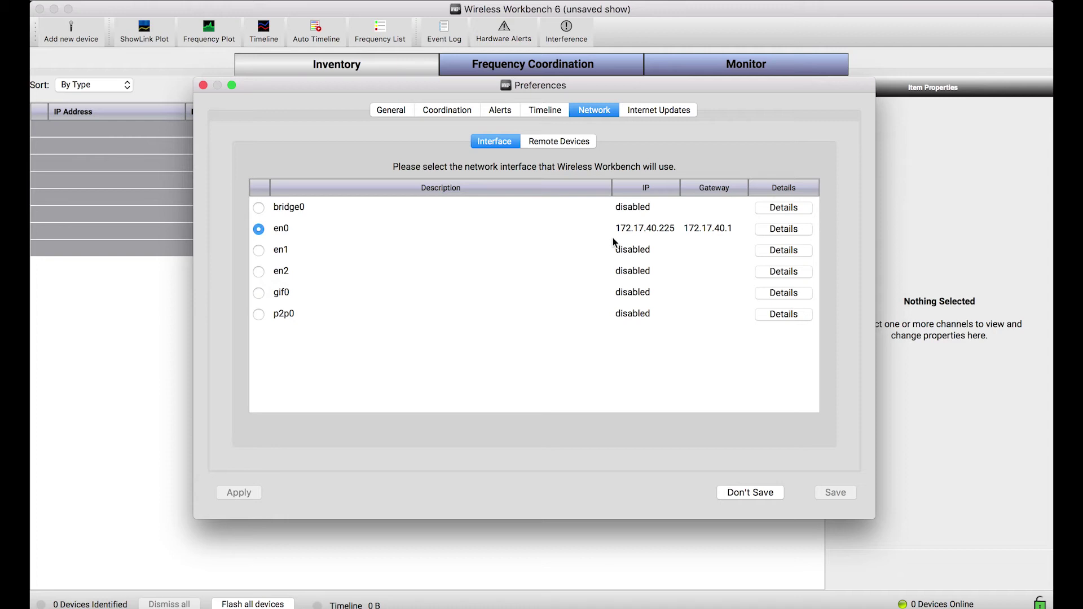
- Add the IP address range 192.168.203.1 to 192.168.203.254 to the managed remote devices and apply it
click(568, 146)
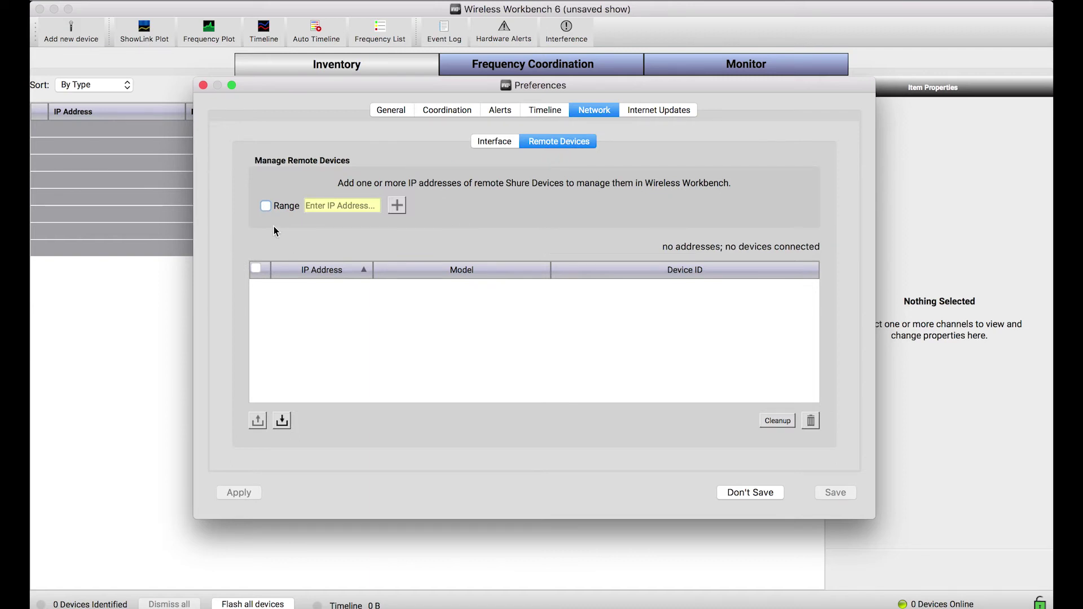
click(328, 206)
text(192.)
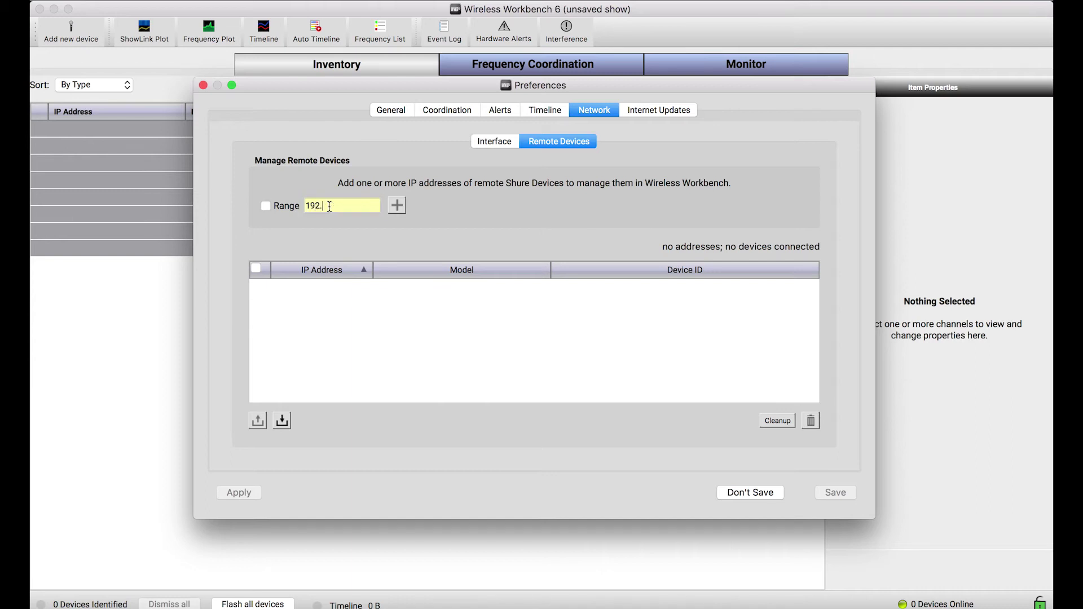
text(168.203.1)
click(264, 205)
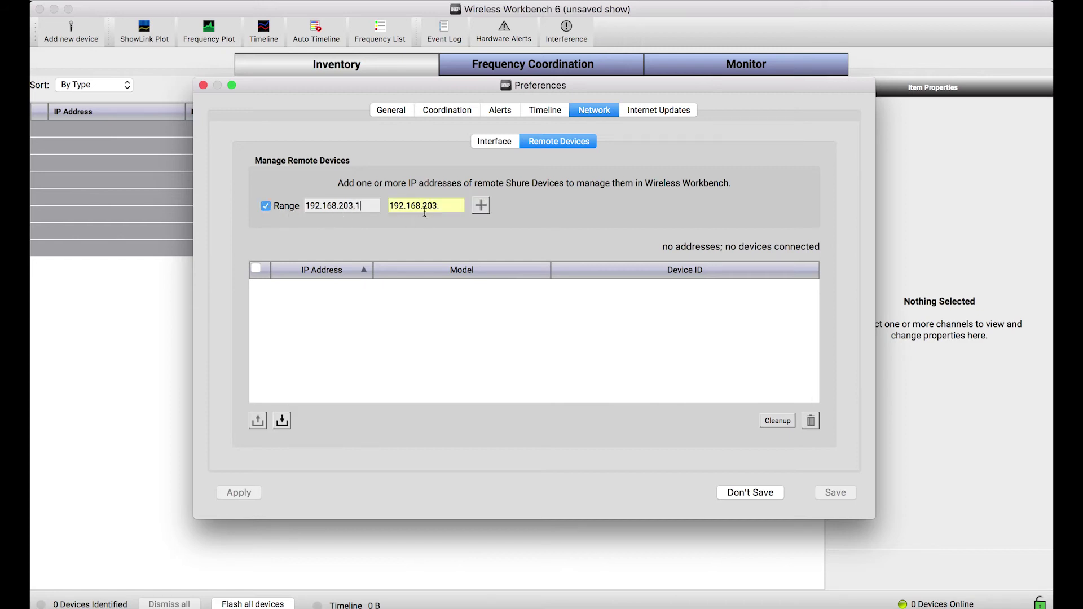
click(457, 206)
text(254)
click(480, 206)
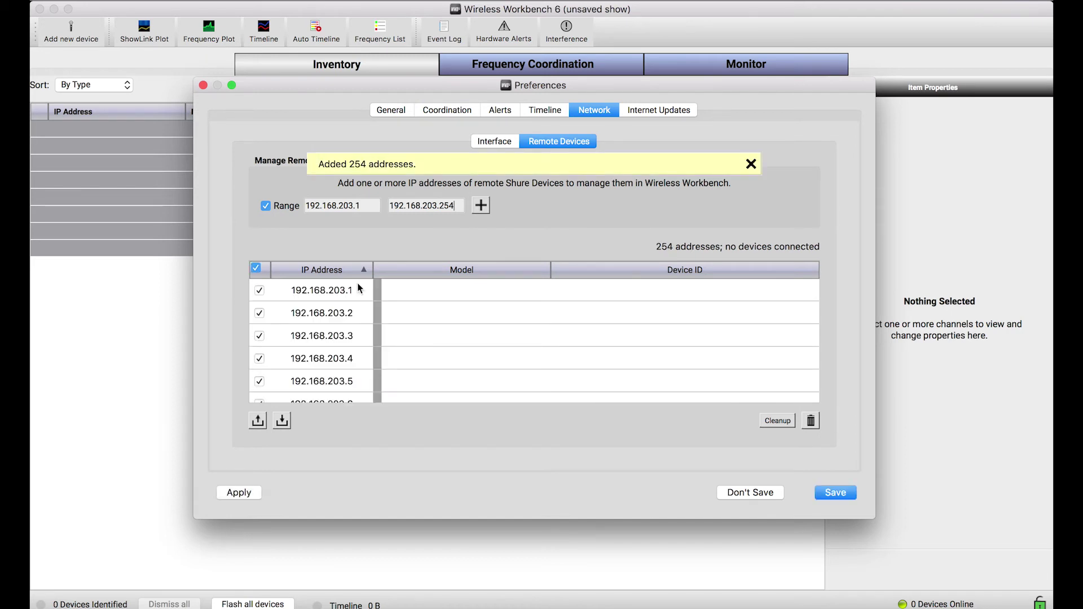
scroll(359, 361, down, 3)
scroll(359, 361, up, 2)
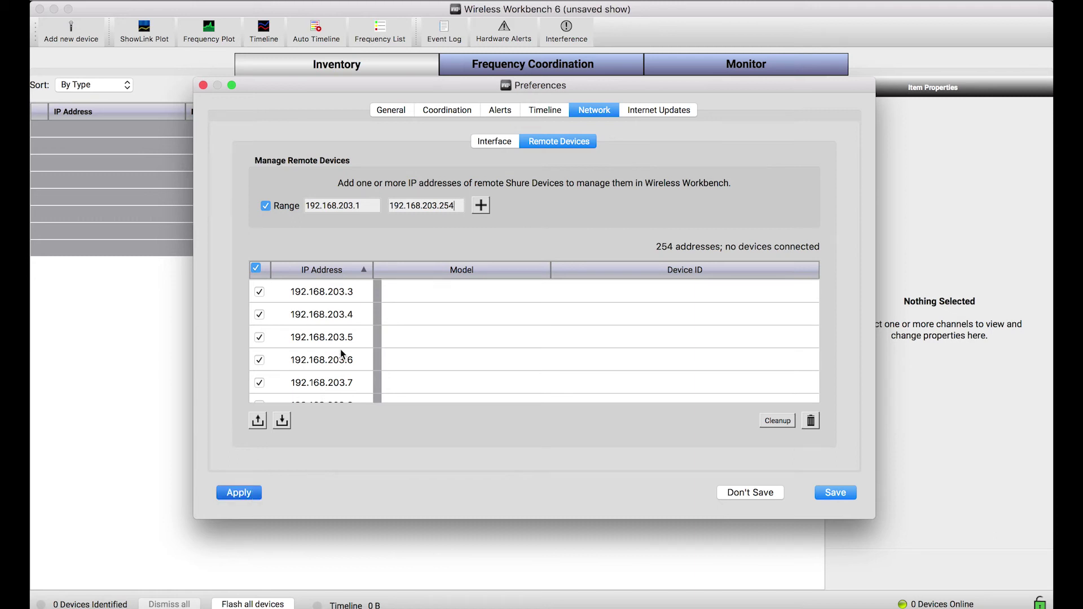
scroll(341, 353, down, 1)
scroll(342, 350, up, 2)
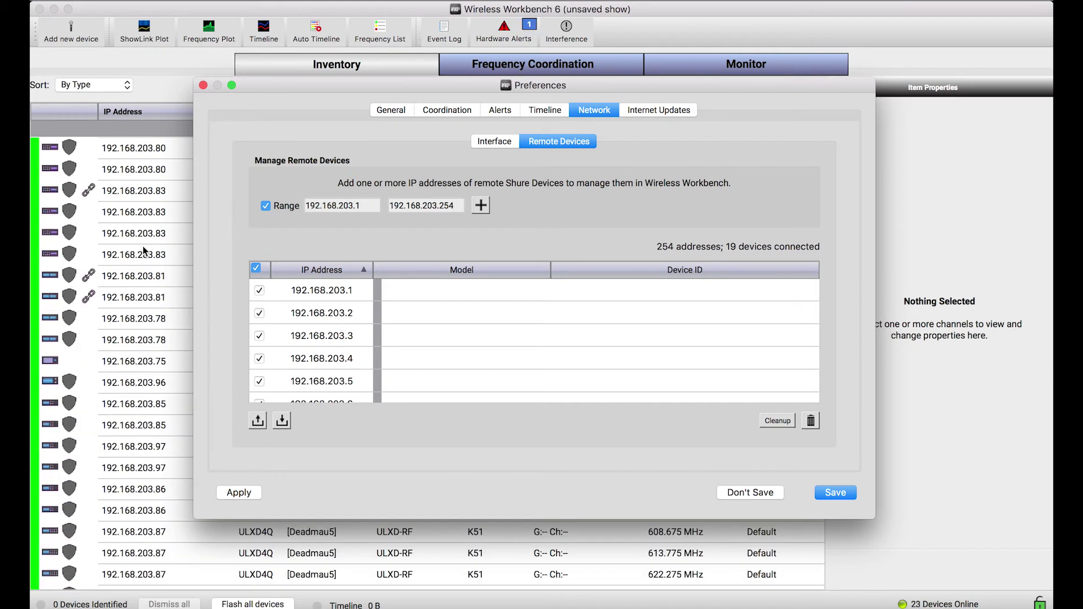
- Look through the remote devices list to see which IP addresses have a connected device and which are empty
scroll(325, 358, down, 3)
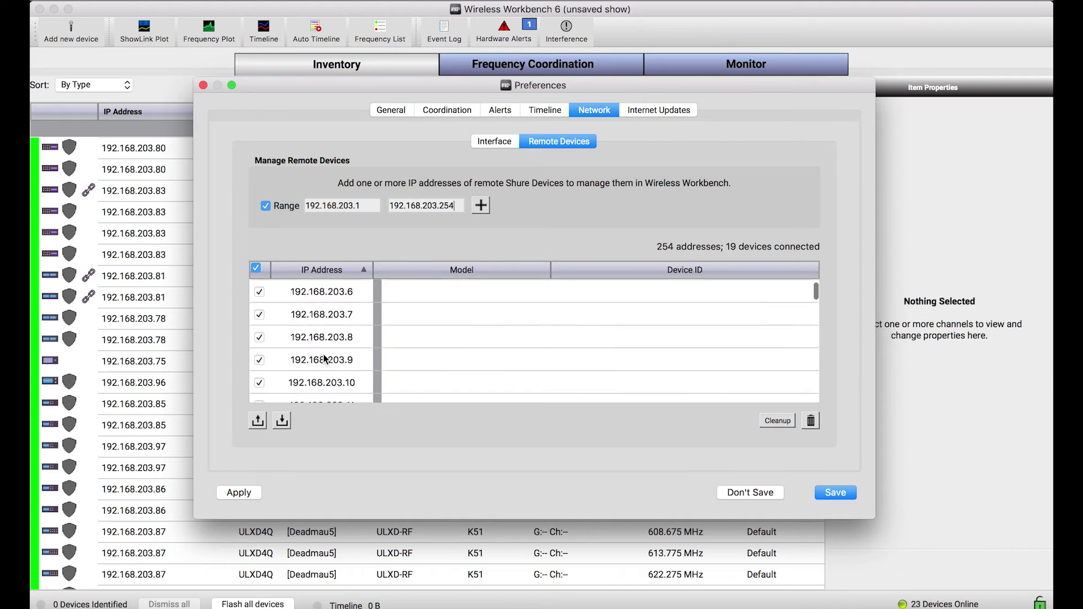
scroll(325, 359, down, 10)
scroll(324, 359, down, 4)
scroll(343, 348, down, 3)
scroll(343, 348, up, 2)
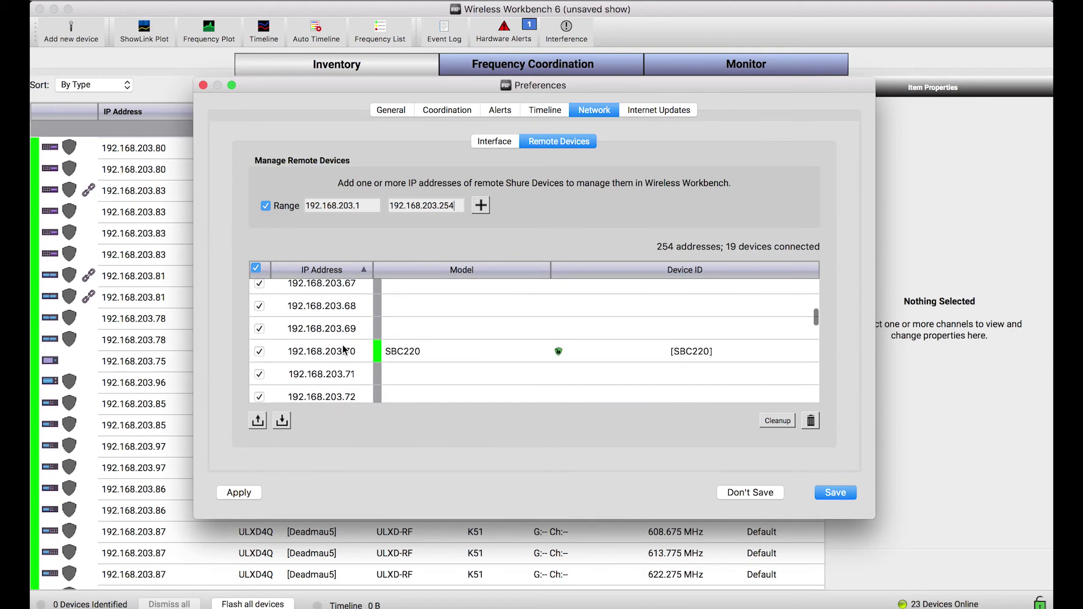
scroll(343, 349, down, 3)
scroll(343, 349, up, 2)
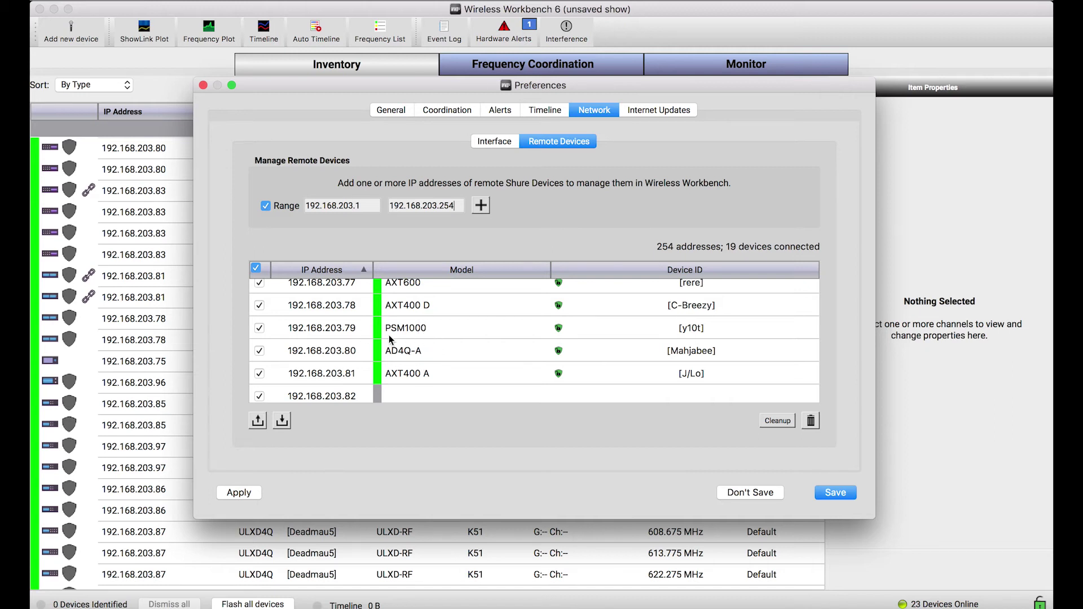
scroll(435, 357, up, 1)
scroll(435, 356, up, 4)
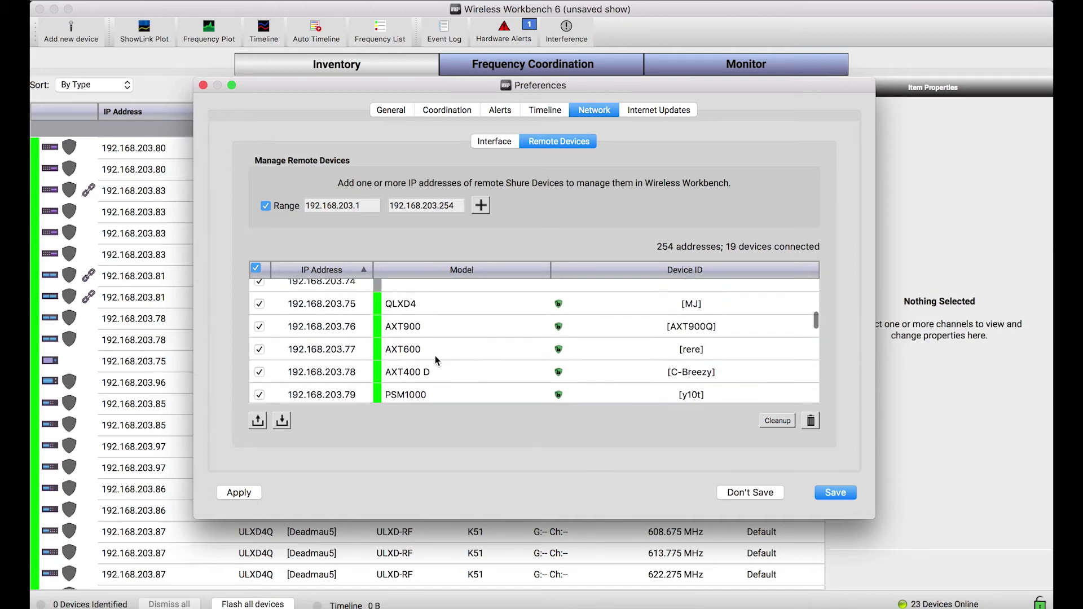
scroll(435, 356, down, 5)
scroll(435, 355, down, 4)
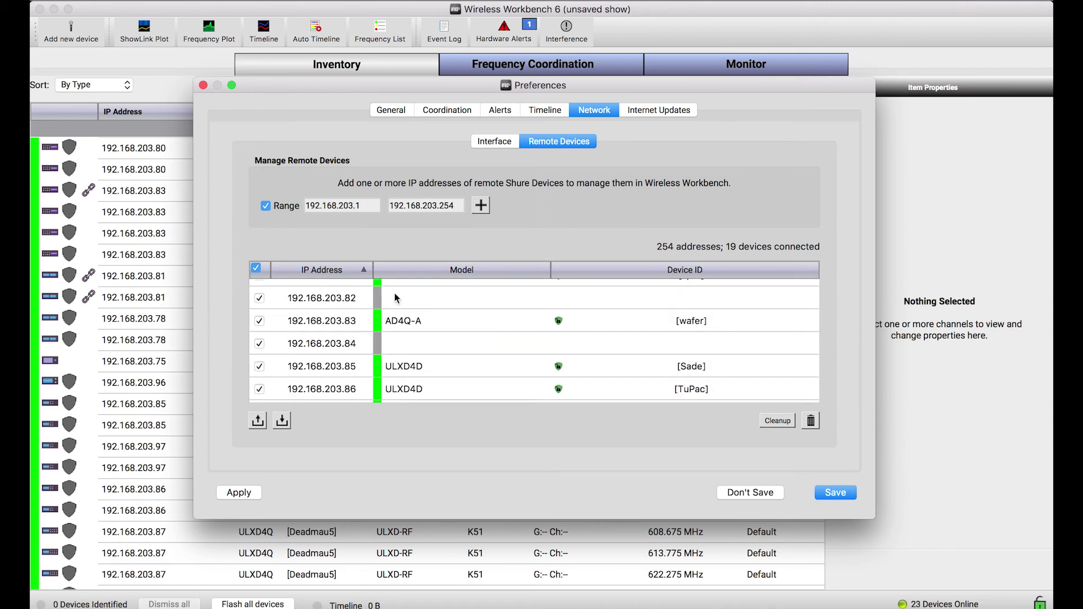
scroll(382, 312, up, 1)
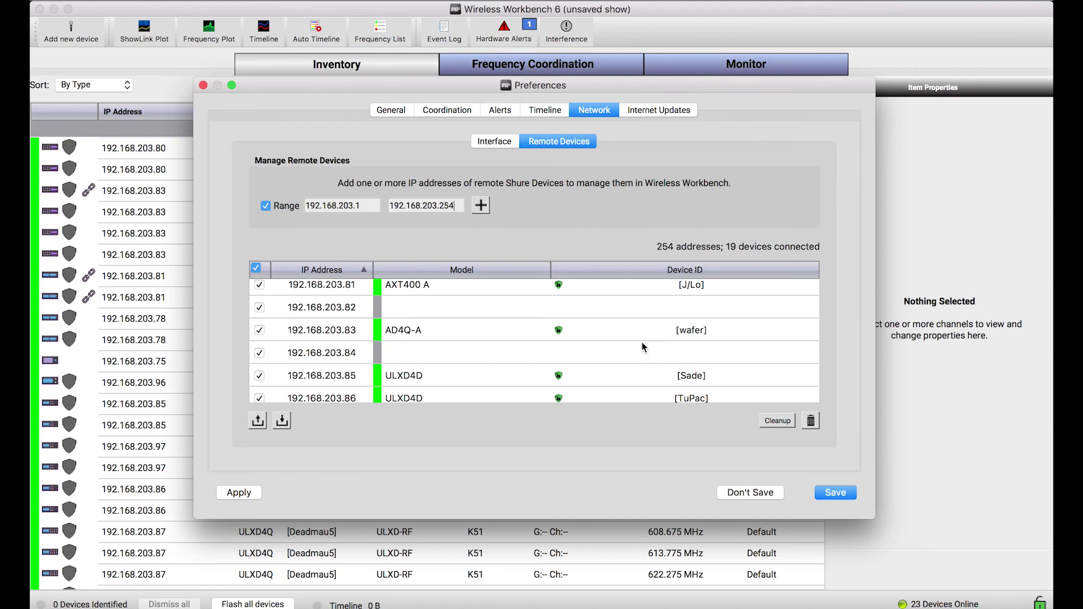
scroll(643, 346, down, 2)
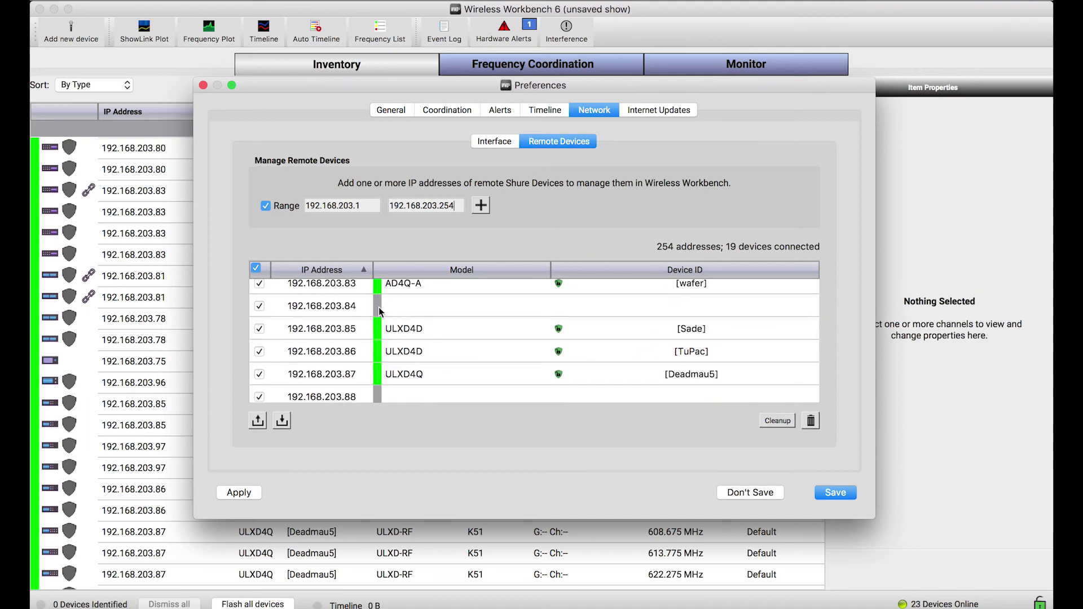
- Clean up the remote devices list to remove the addresses without a connected device, and save the preferences
click(777, 422)
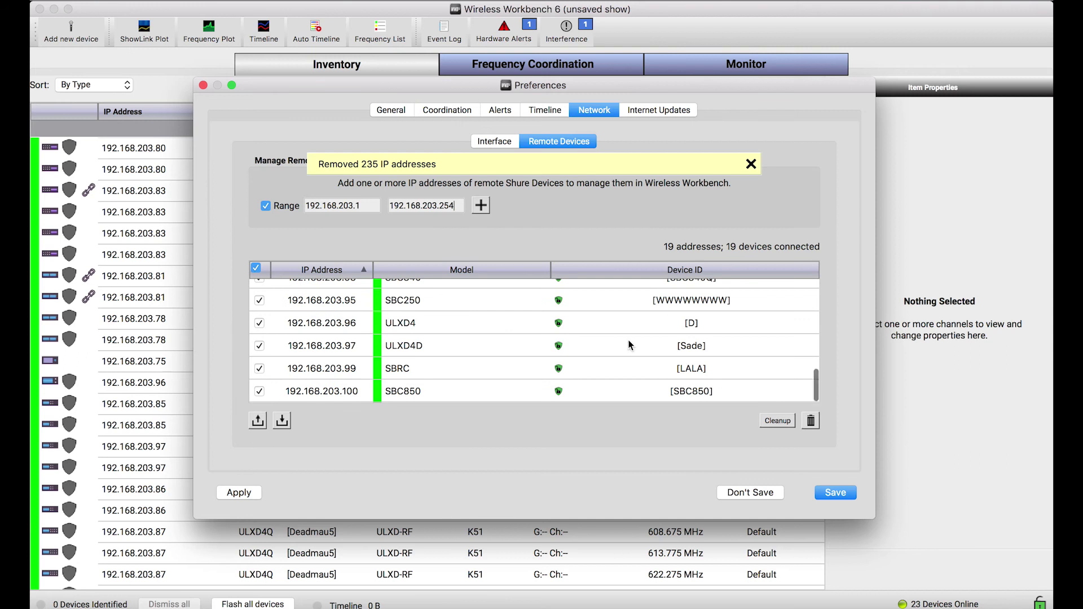
scroll(570, 319, up, 2)
scroll(570, 319, down, 2)
scroll(571, 321, down, 1)
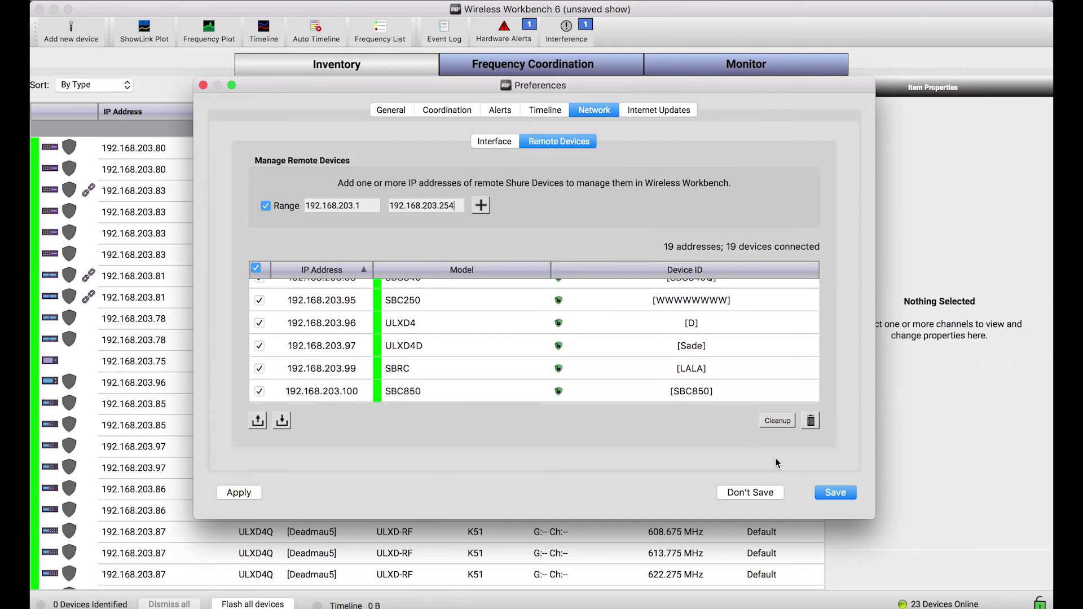
click(837, 492)
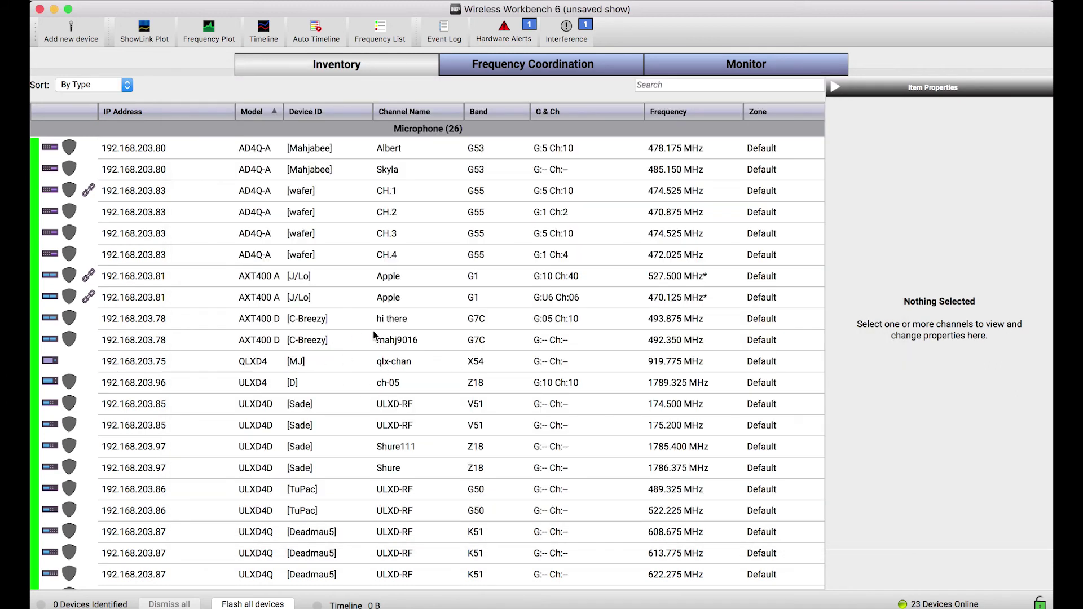
- Check the network mode, IP, subnet and gateway in the utilities settings of the second AXT400 D channel, and close its properties
right_click(341, 345)
click(363, 368)
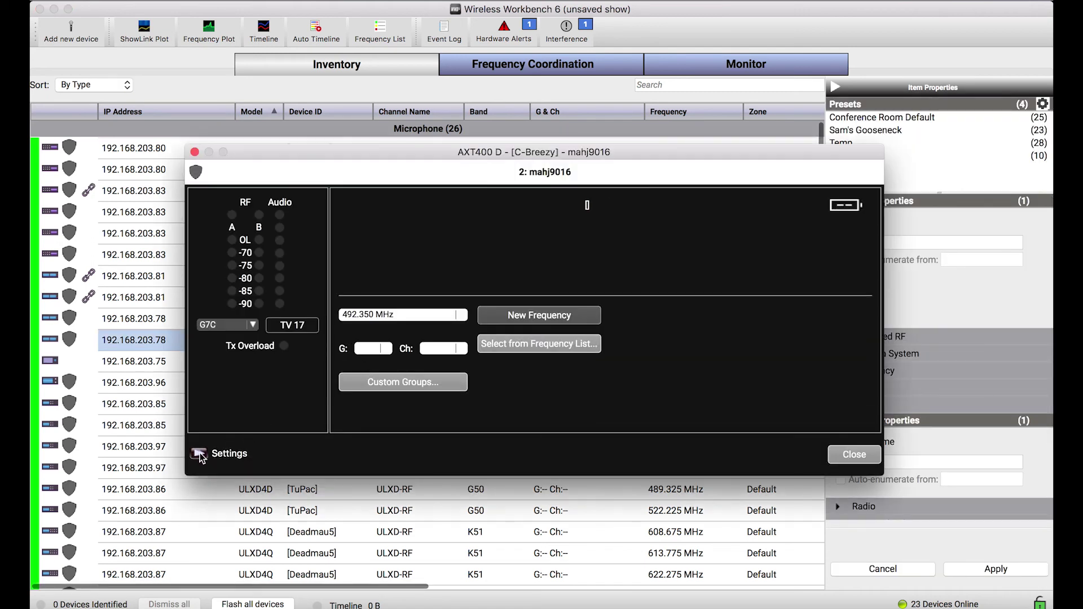
click(199, 453)
drag(339, 145, 329, 5)
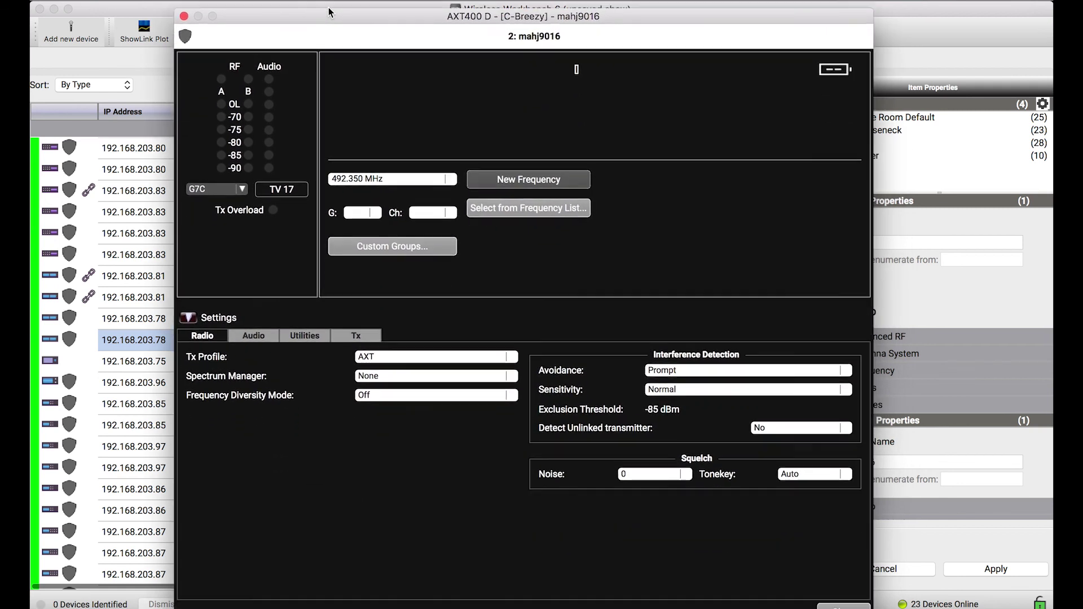
click(294, 333)
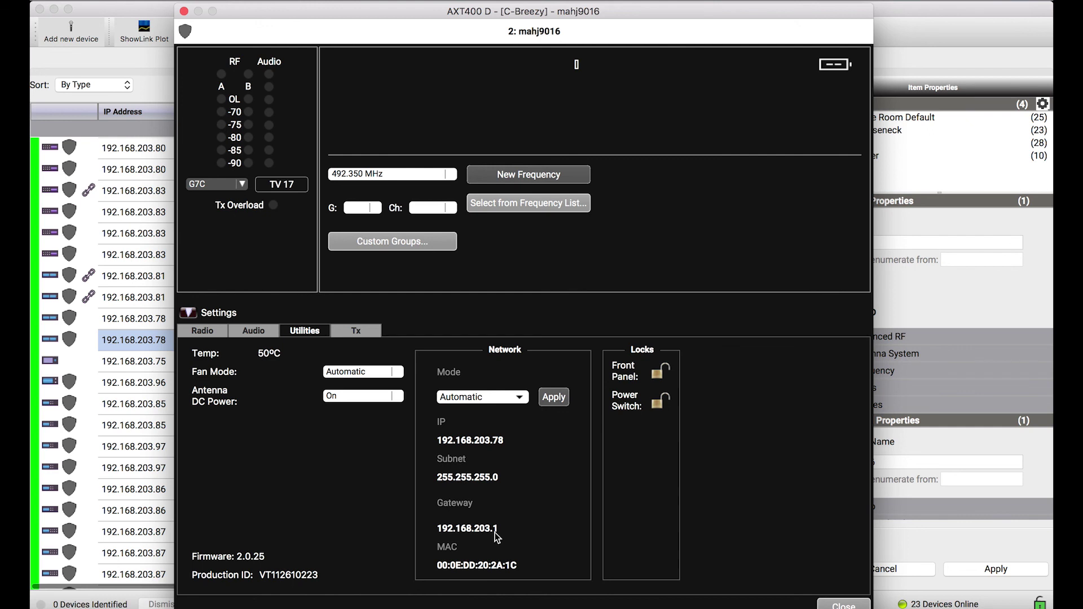
click(184, 11)
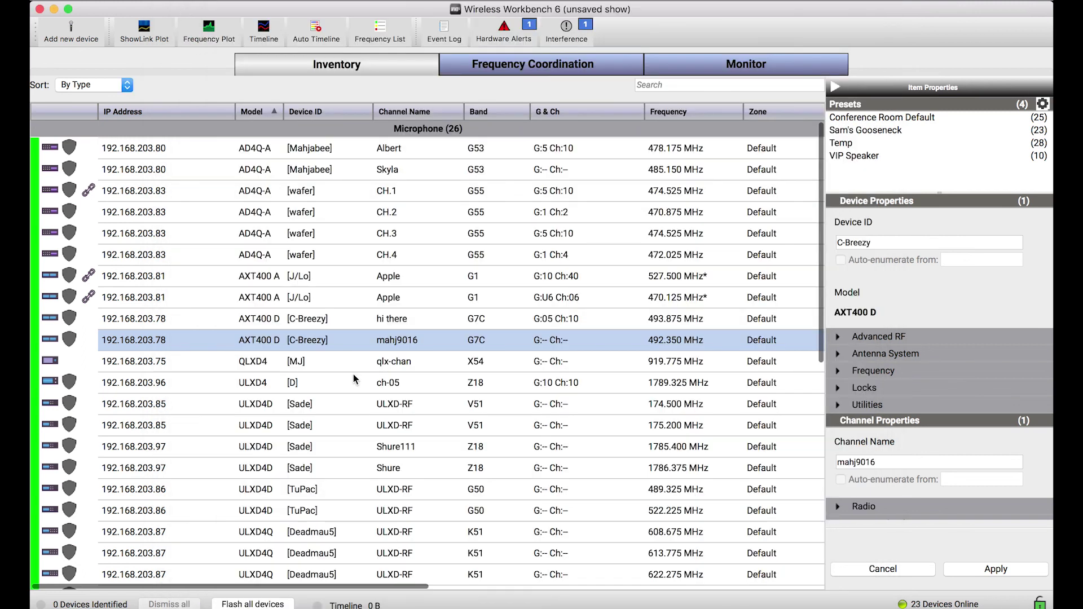